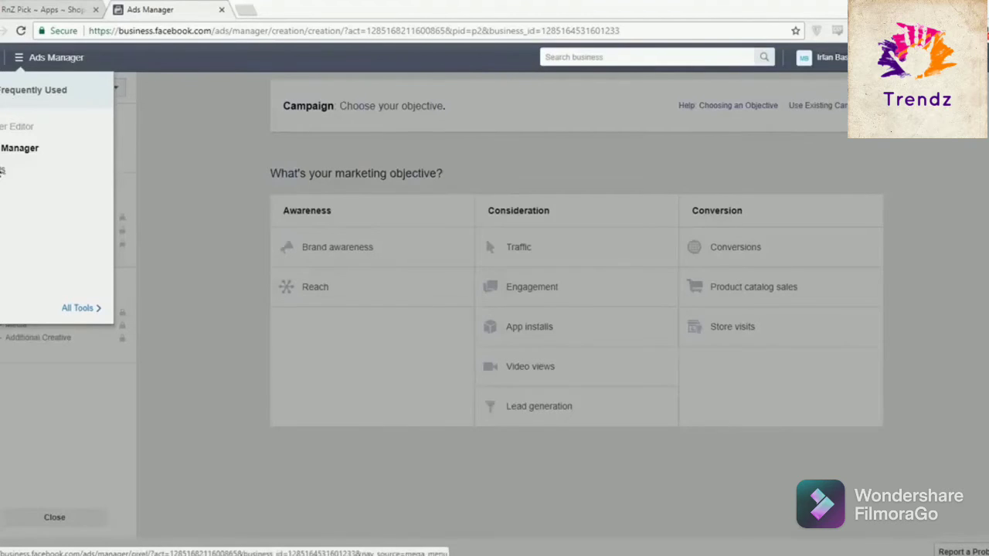
Open the Facebook Pixel page from Ads Manager and review today's activity, the event graph and the events table
left_click(2, 170)
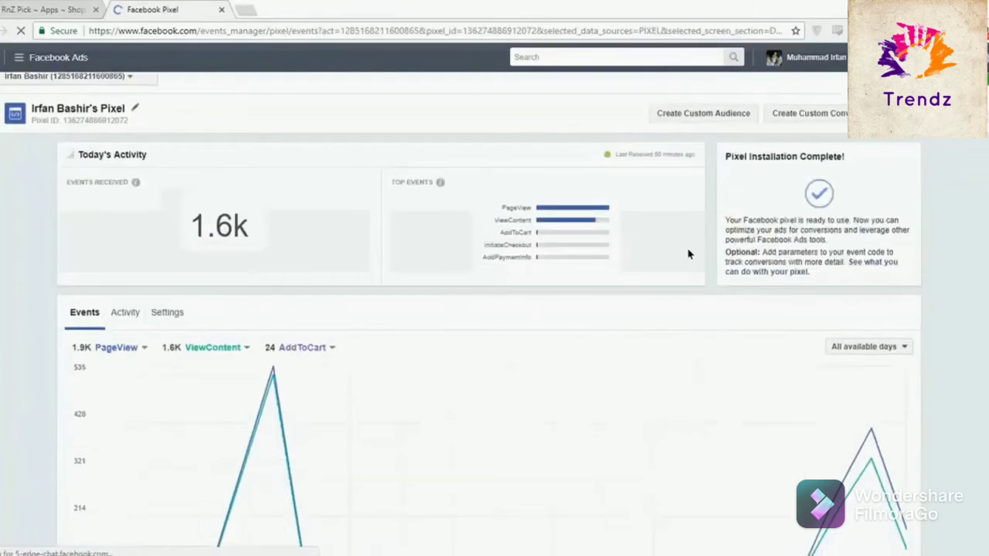
scroll(680, 252, "down", 3)
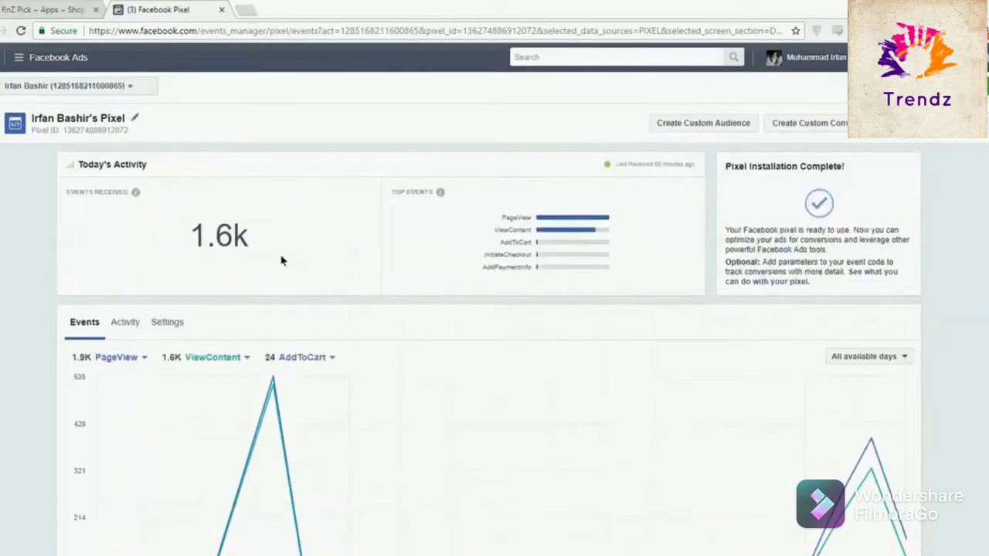
scroll(283, 260, "down", 1)
scroll(282, 260, "down", 1)
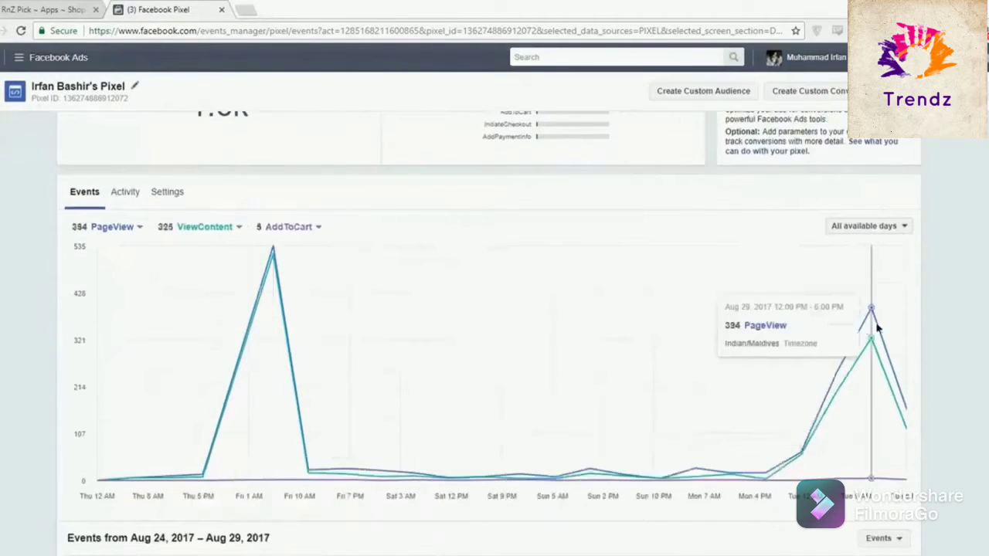
scroll(876, 327, "down", 1)
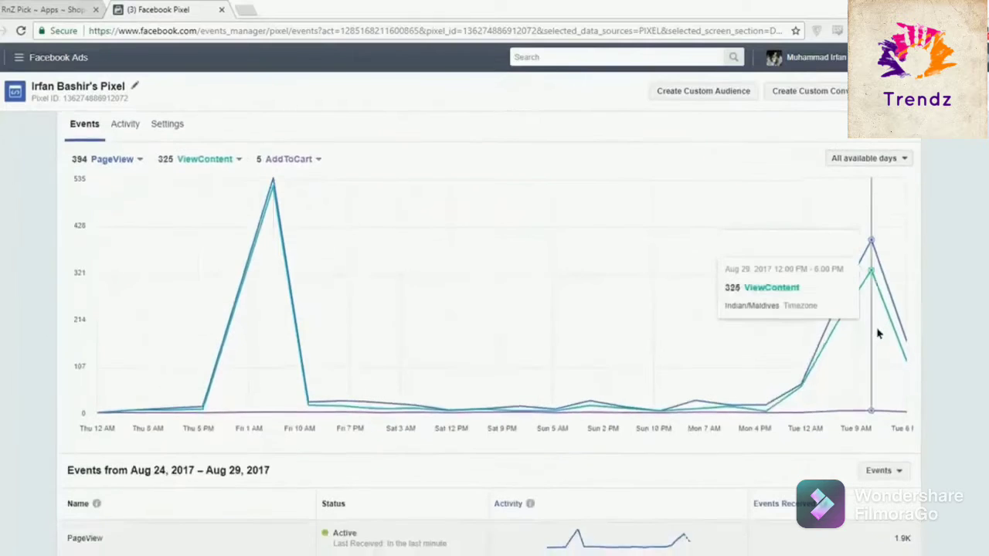
scroll(878, 334, "down", 2)
scroll(815, 338, "down", 1)
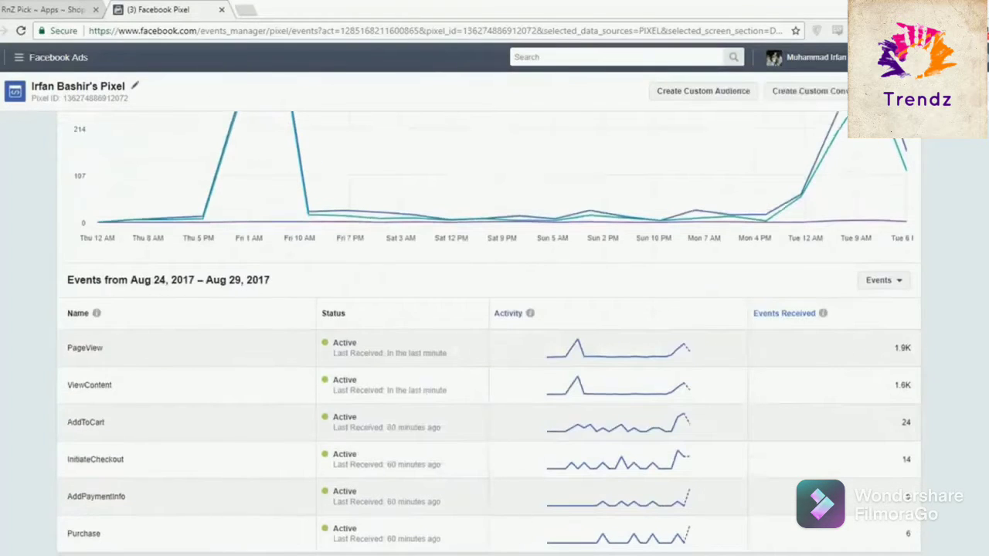
double_click(908, 462)
scroll(113, 454, "up", 1)
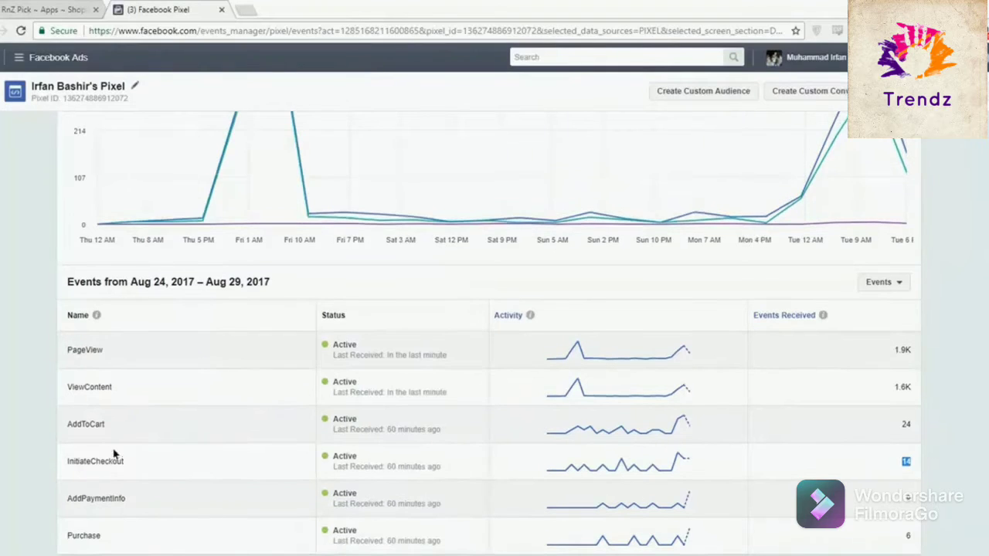
scroll(114, 454, "up", 3)
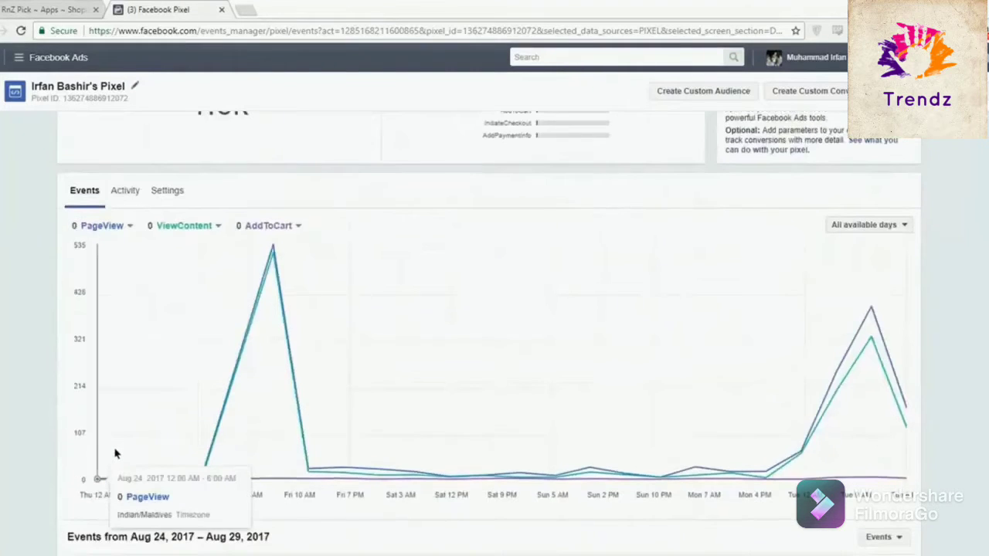
scroll(114, 454, "down", 4)
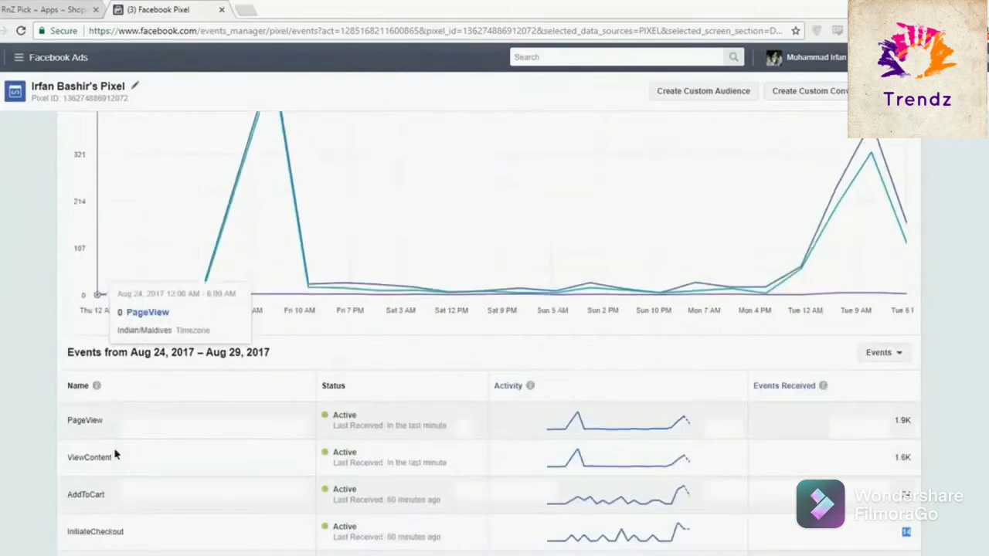
scroll(114, 454, "up", 4)
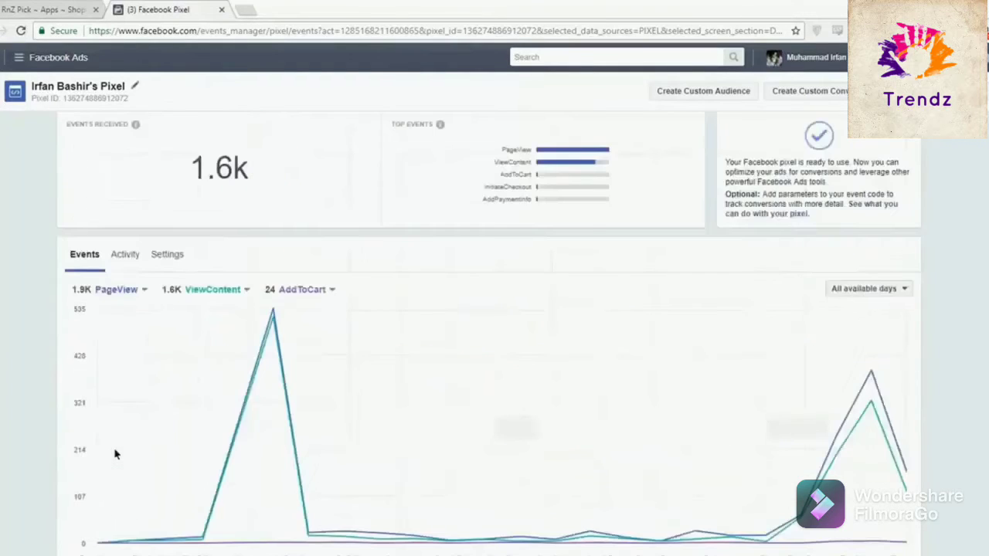
scroll(115, 454, "up", 1)
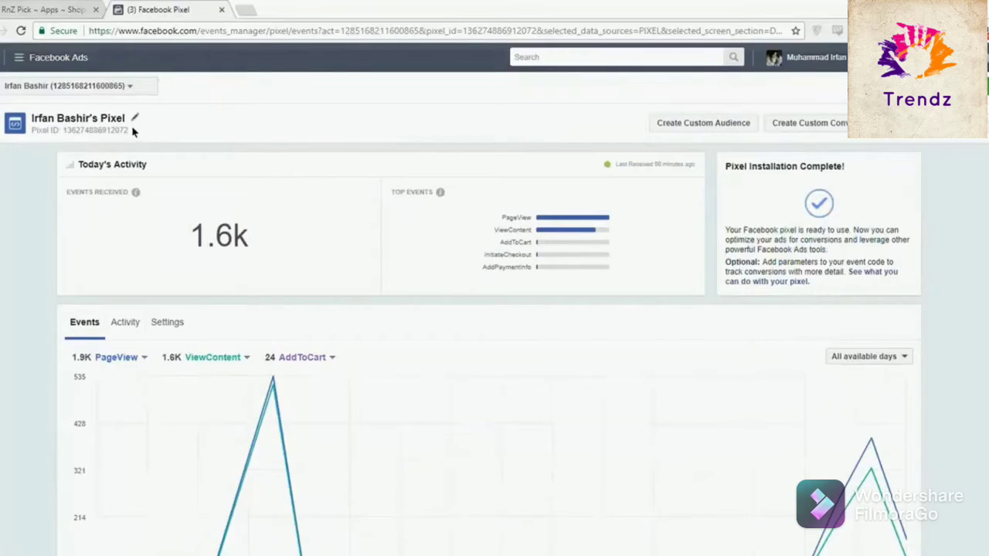
Select the pixel ID, switch to the Shopify admin and open the Online Store section
left_click_drag(132, 132, 63, 137)
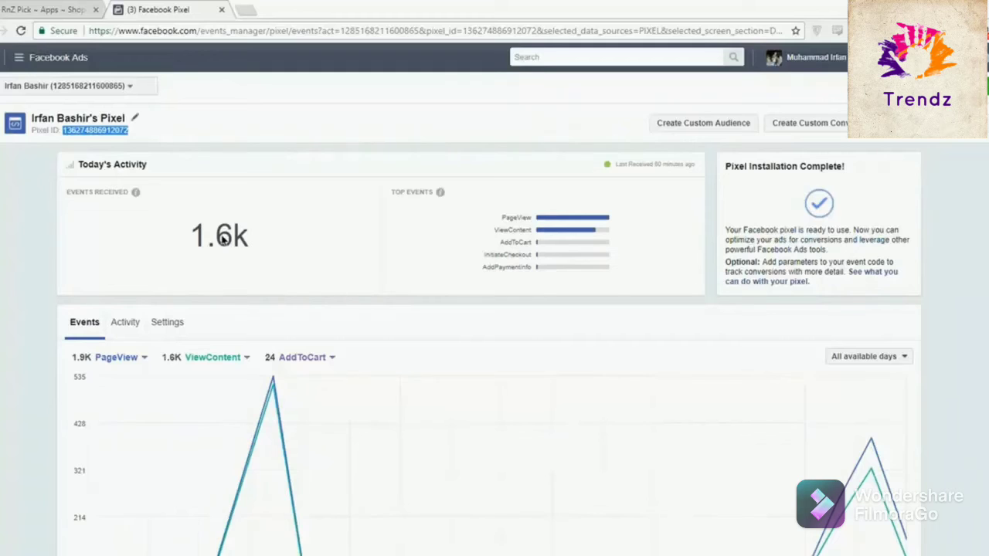
left_click(4, 9)
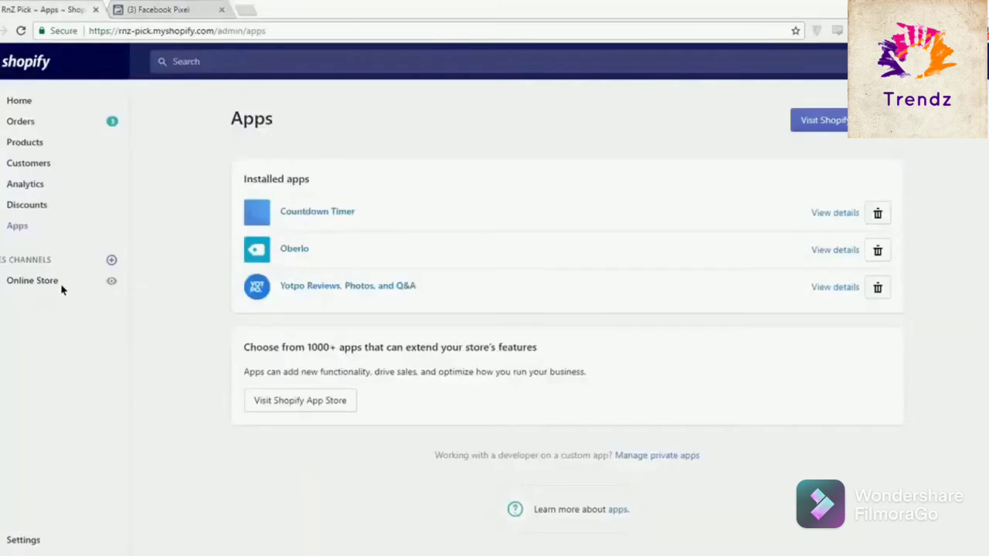
left_click(63, 289)
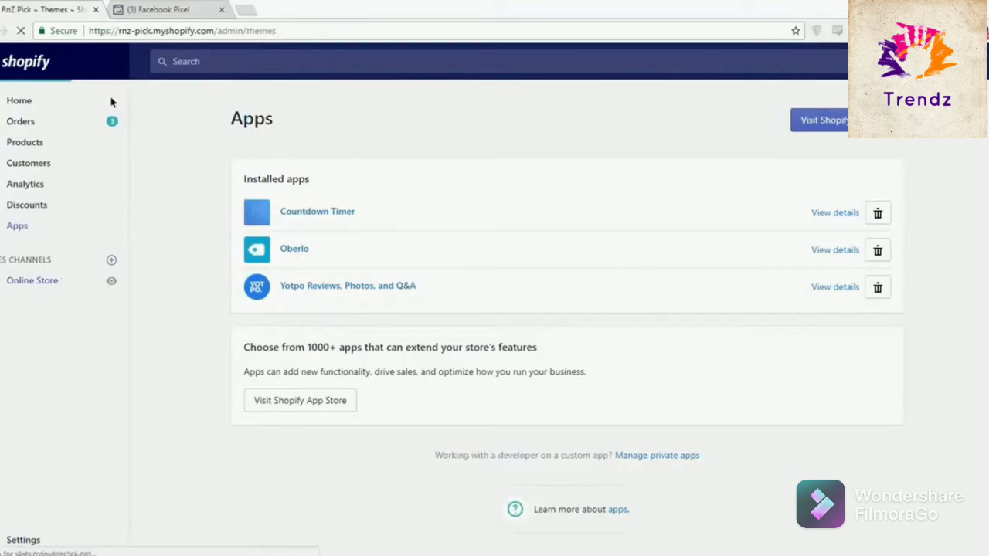
Switch back to the Facebook Pixel page and copy the pixel ID
left_click(133, 10)
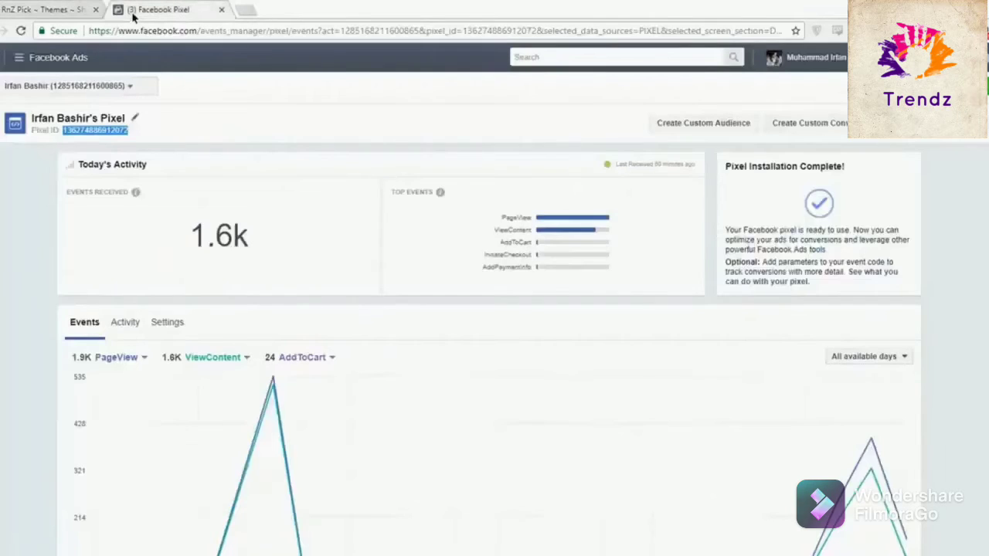
double_click(85, 132)
key("ctrl+c")
Return to the Shopify admin, open the online store's Preferences and paste the copied ID as the Facebook Pixel ID
left_click(65, 7)
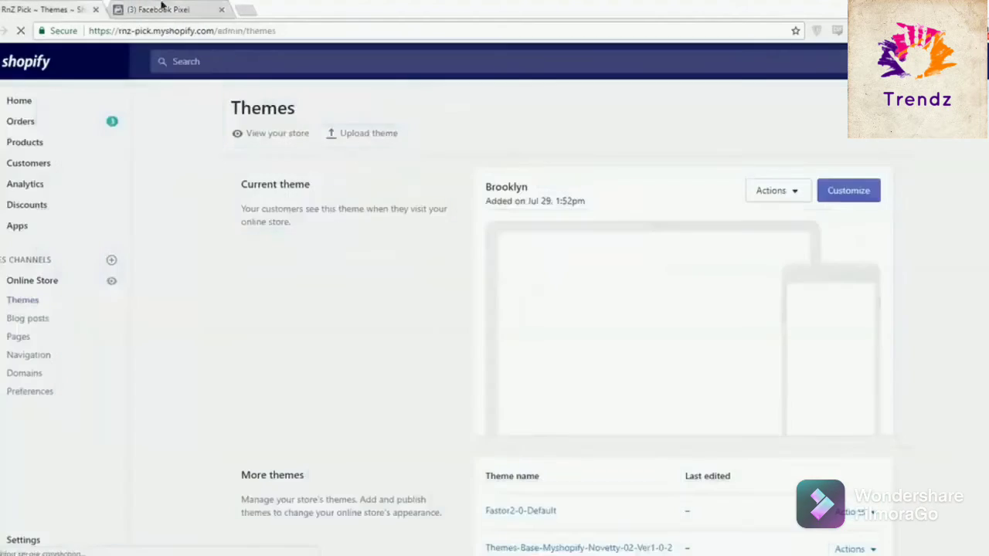
left_click(52, 400)
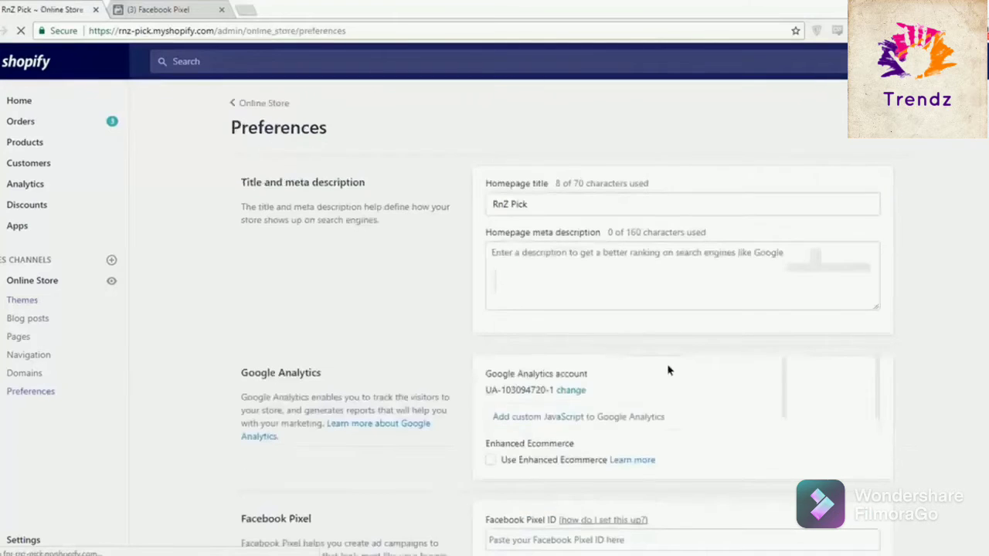
scroll(669, 371, "down", 1)
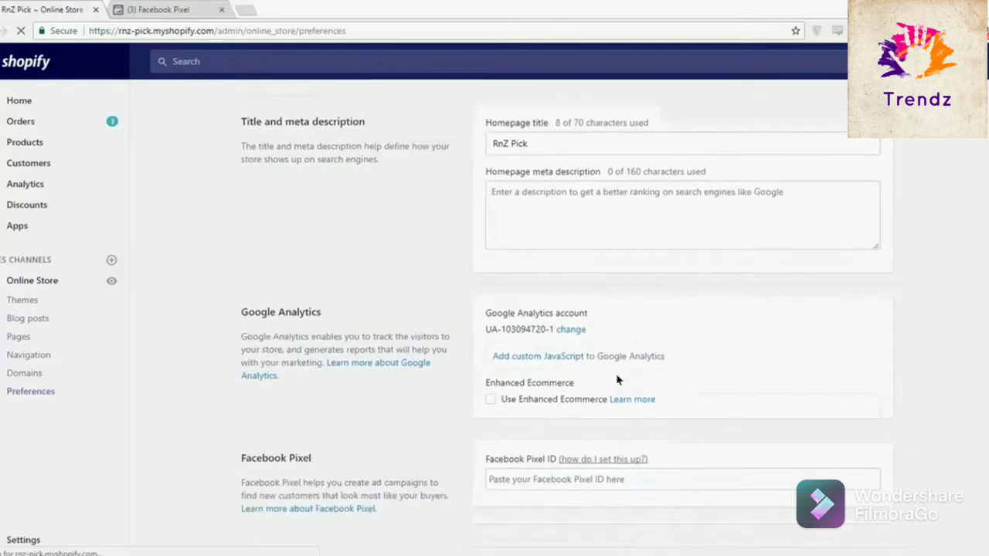
scroll(564, 391, "down", 2)
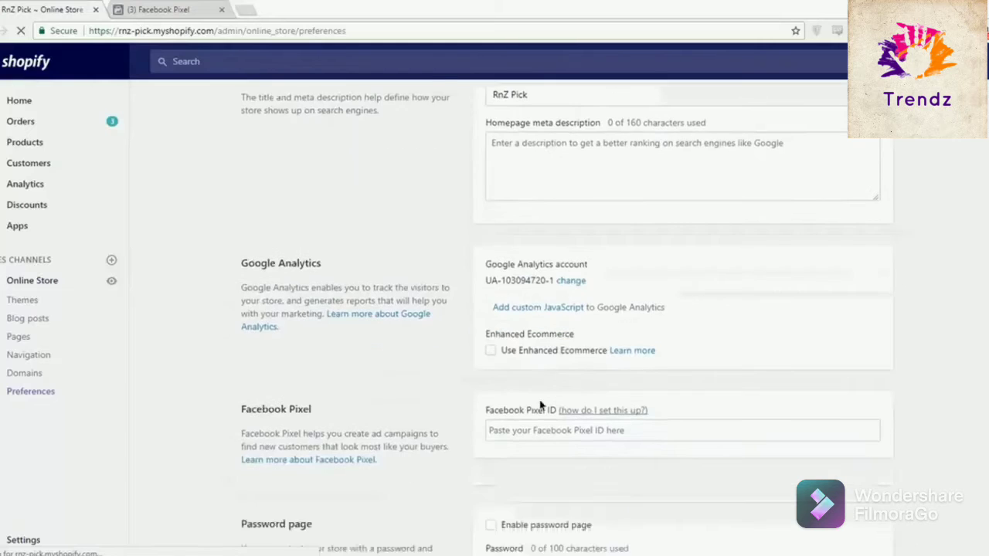
left_click(684, 411)
key("ctrl+v")
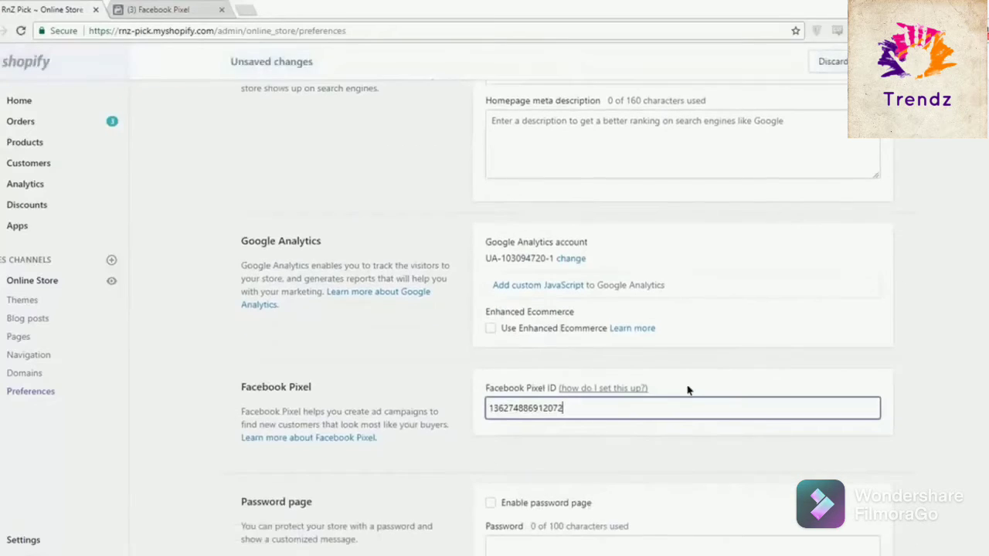
scroll(687, 389, "down", 1)
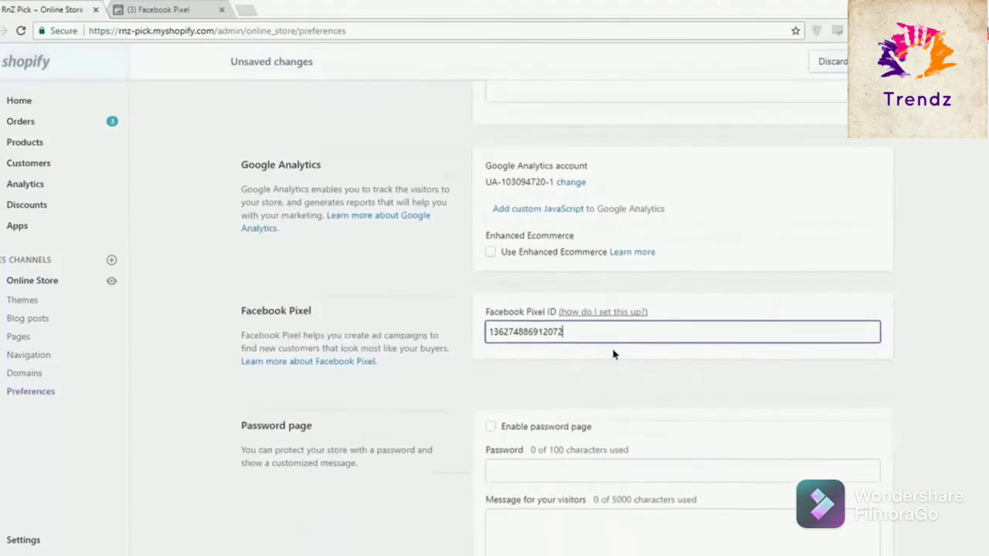
scroll(768, 258, "down", 1)
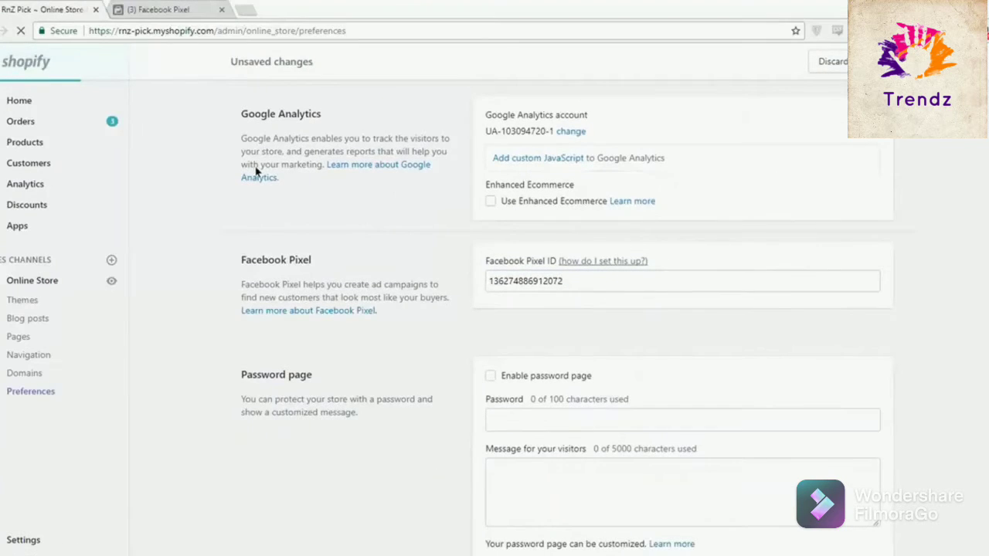
Switch to the Facebook Pixel page and examine the event graph, top events and each event's status and received count
key("ctrl+Tab")
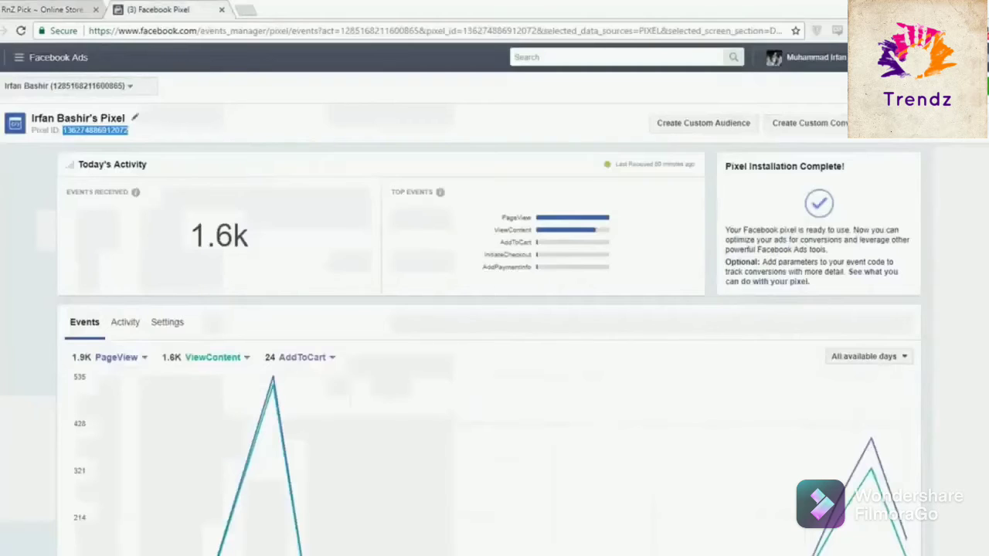
scroll(495, 348, "down", 3)
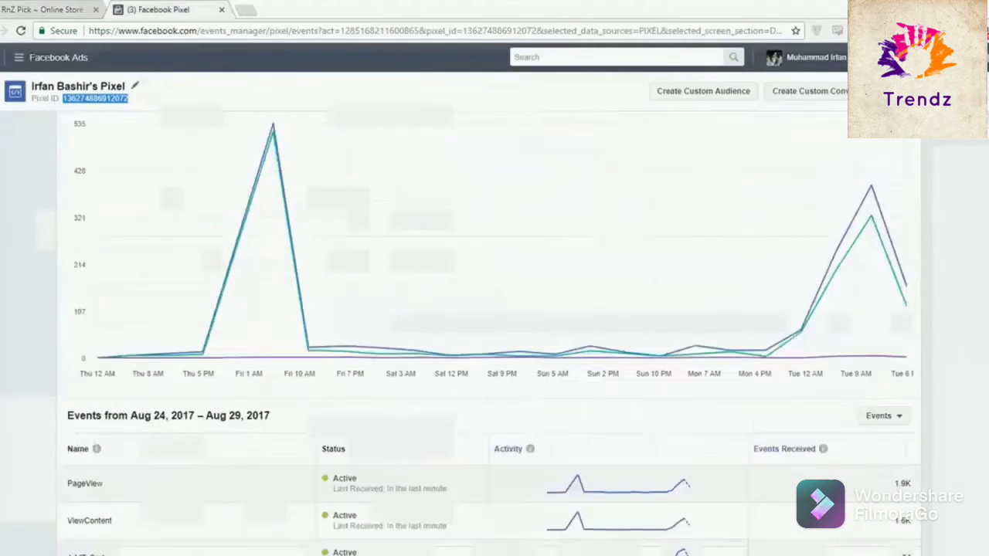
scroll(495, 309, "down", 2)
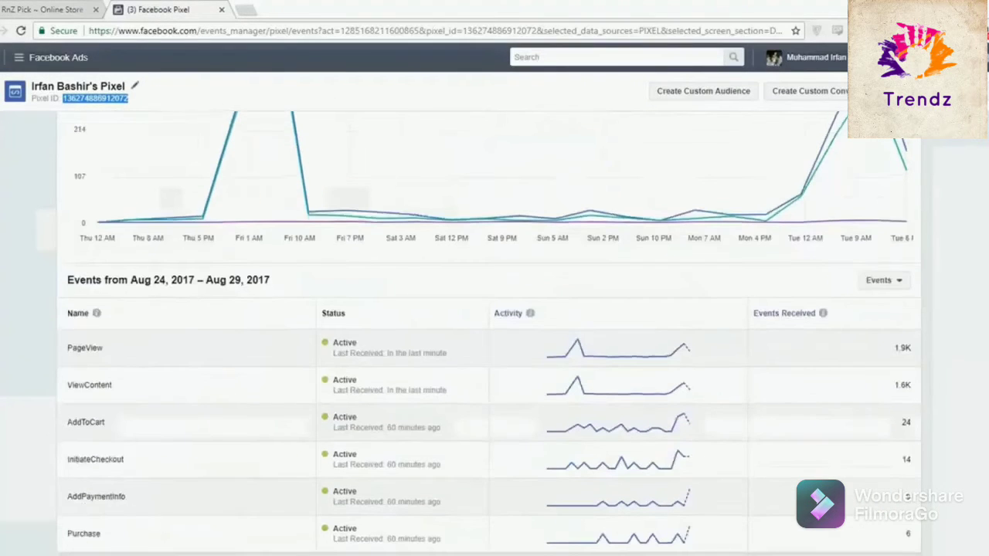
scroll(219, 276, "up", 3)
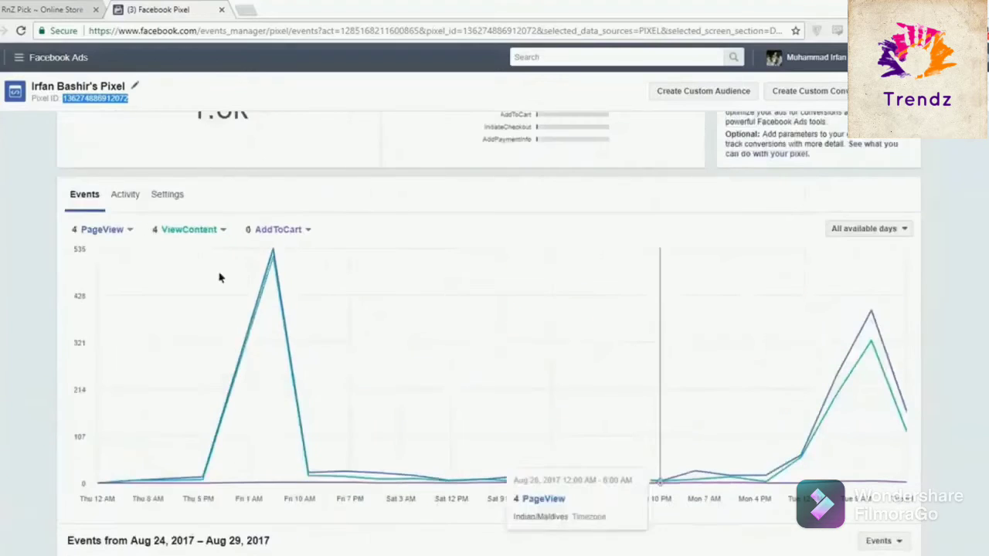
scroll(395, 315, "down", 2)
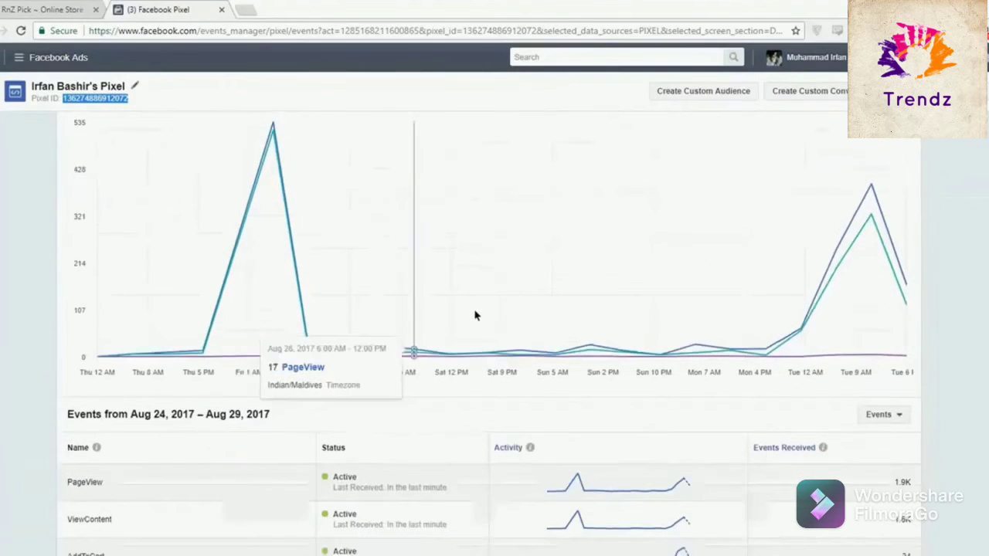
scroll(310, 348, "down", 2)
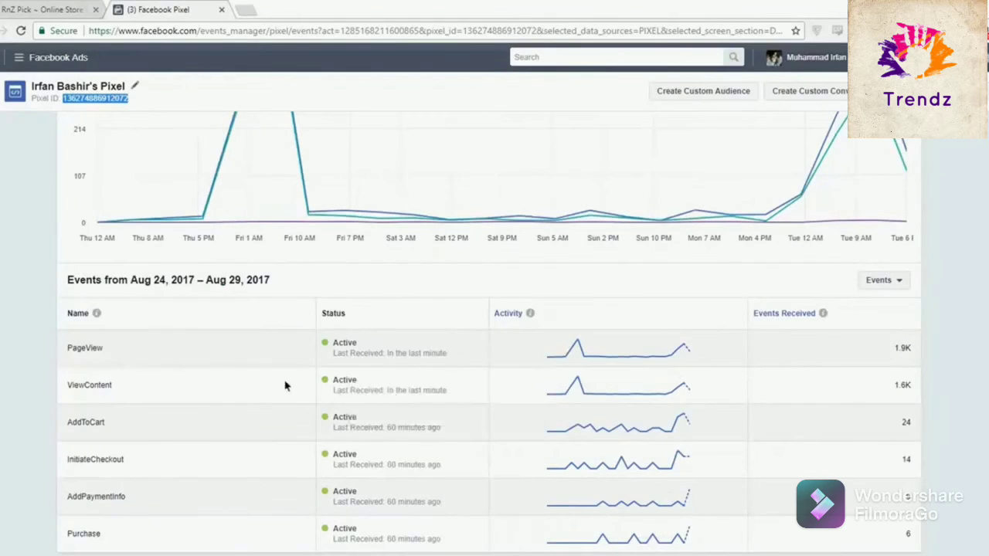
scroll(34, 370, "up", 2)
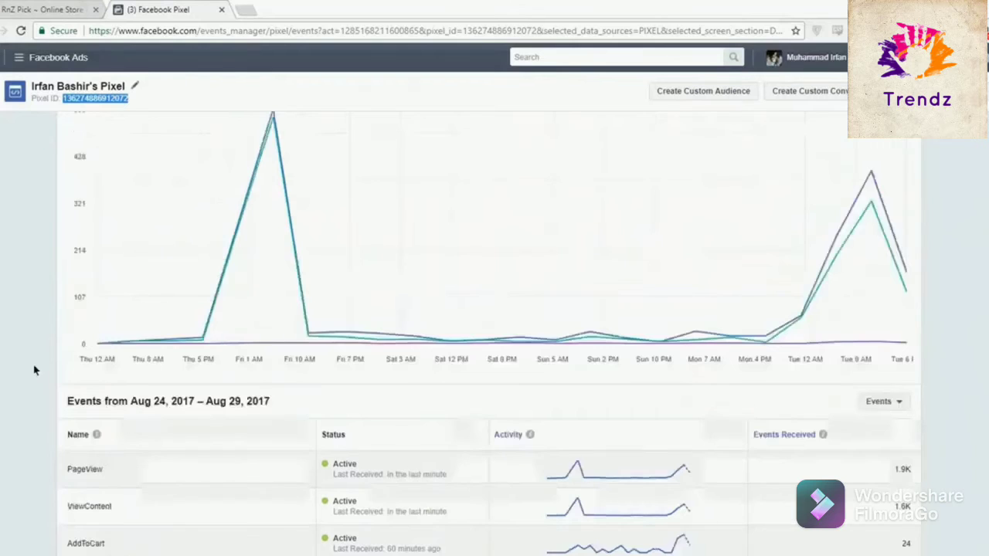
scroll(34, 370, "up", 4)
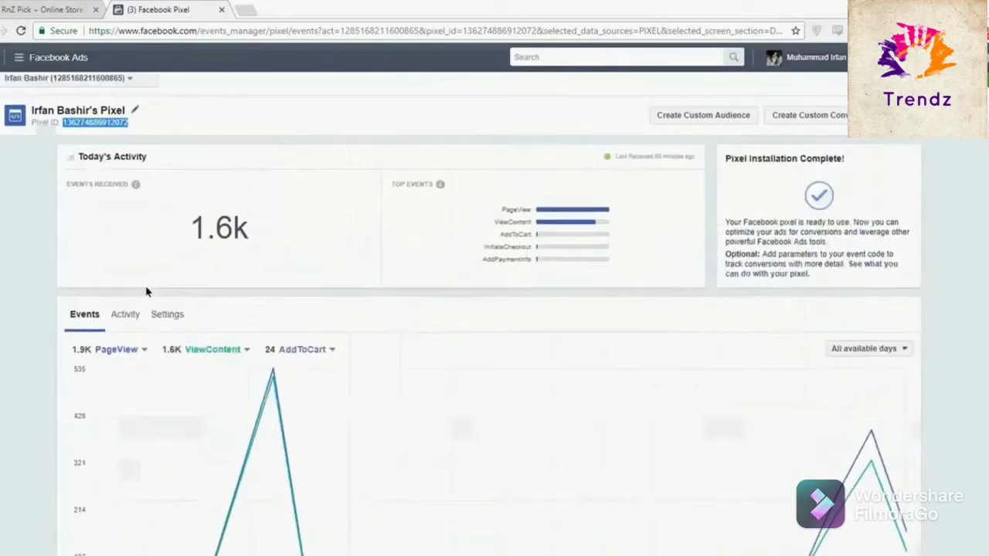
scroll(261, 342, "down", 5)
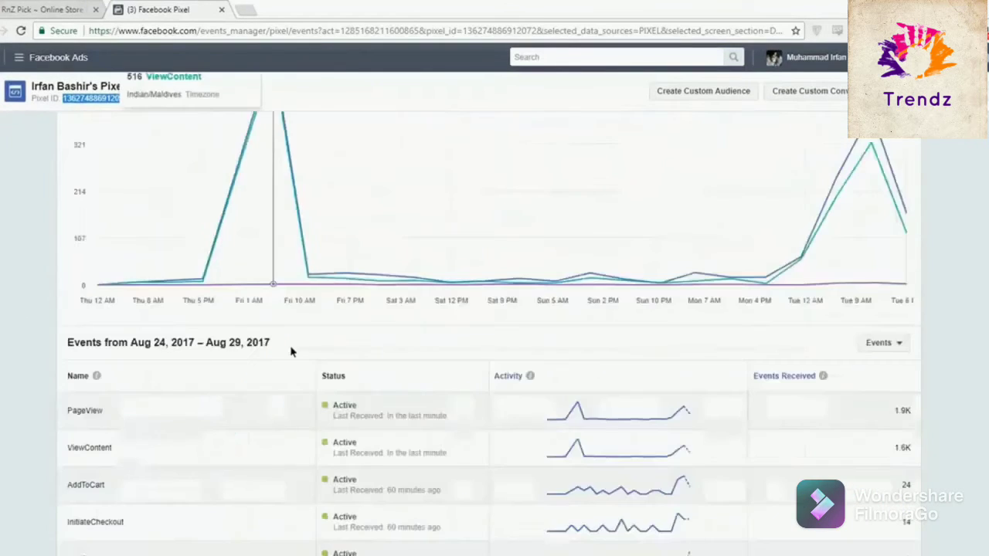
scroll(290, 350, "down", 2)
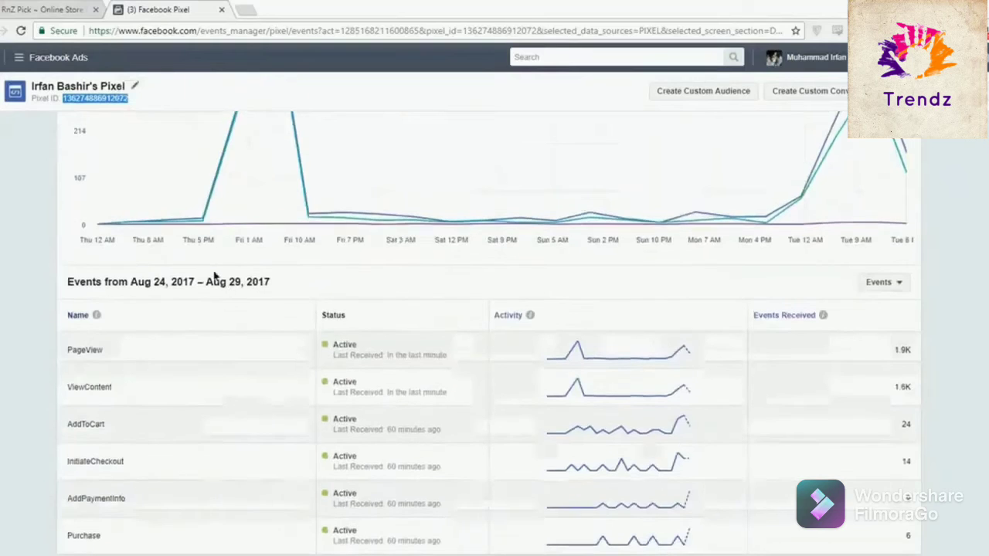
scroll(215, 277, "up", 6)
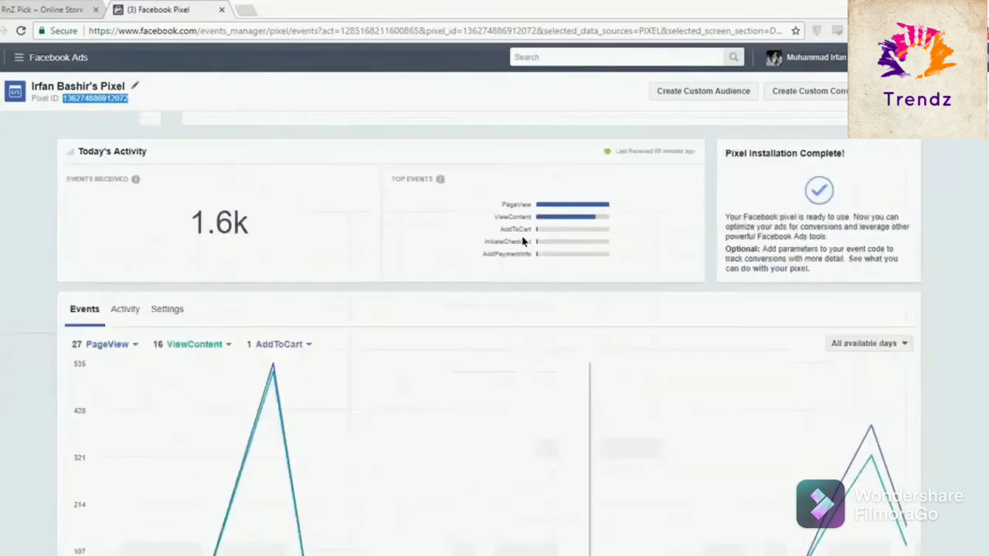
scroll(510, 380, "down", 6)
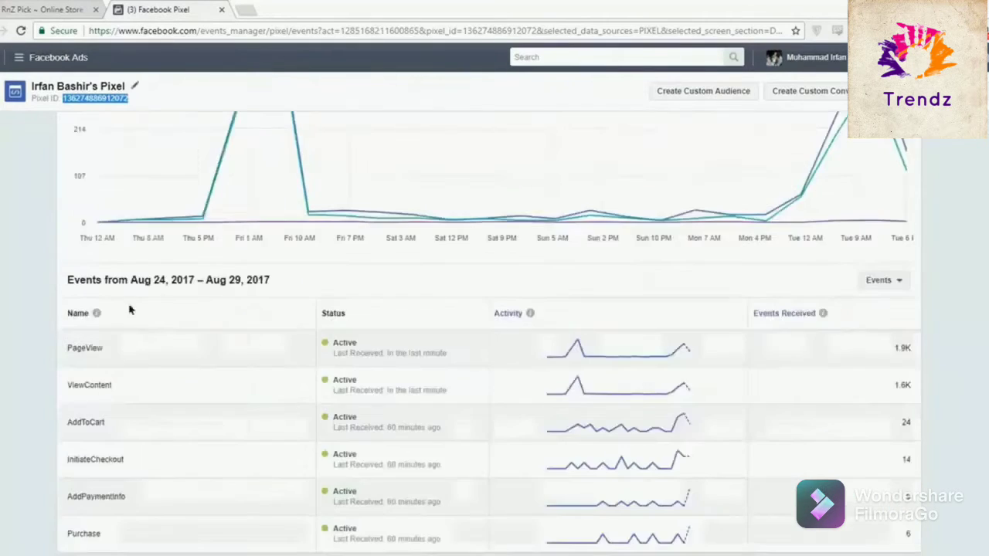
Open the pixel's Activity view and examine the latest PageView events with their devices and referring URLs
scroll(130, 309, "up", 1)
scroll(130, 309, "up", 3)
left_click(125, 224)
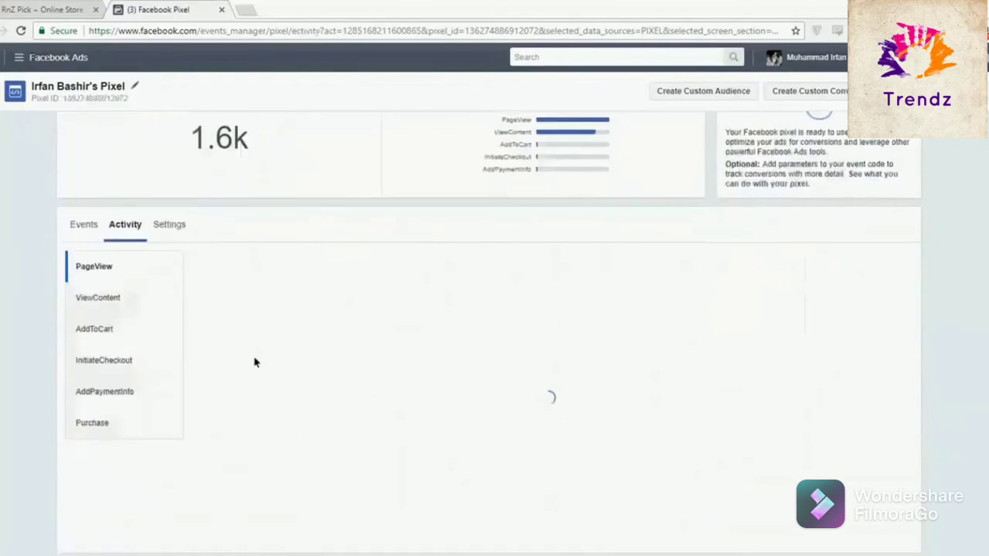
scroll(228, 304, "down", 1)
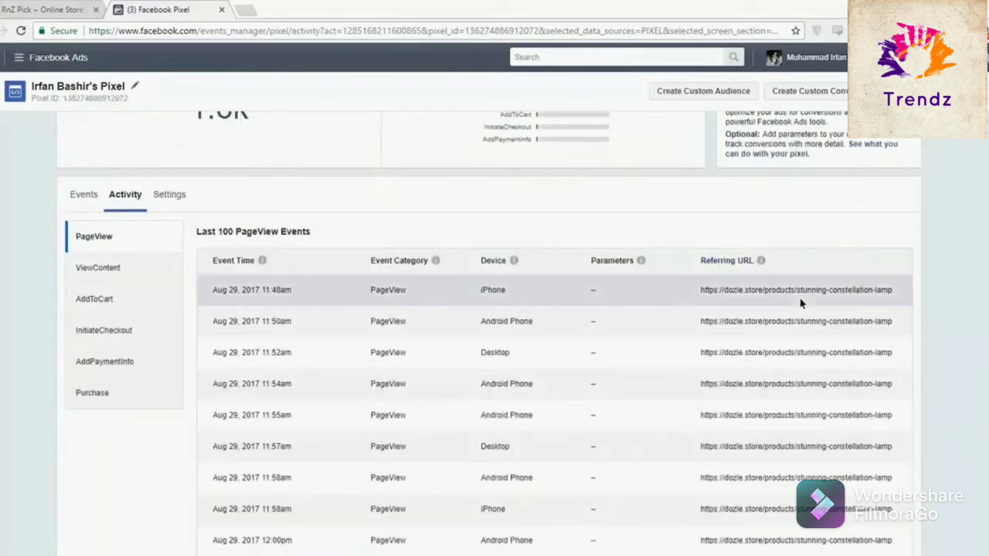
Examine the latest ViewContent and AddToCart events in the pixel's activity, including their devices and referring product URLs
left_click(101, 270)
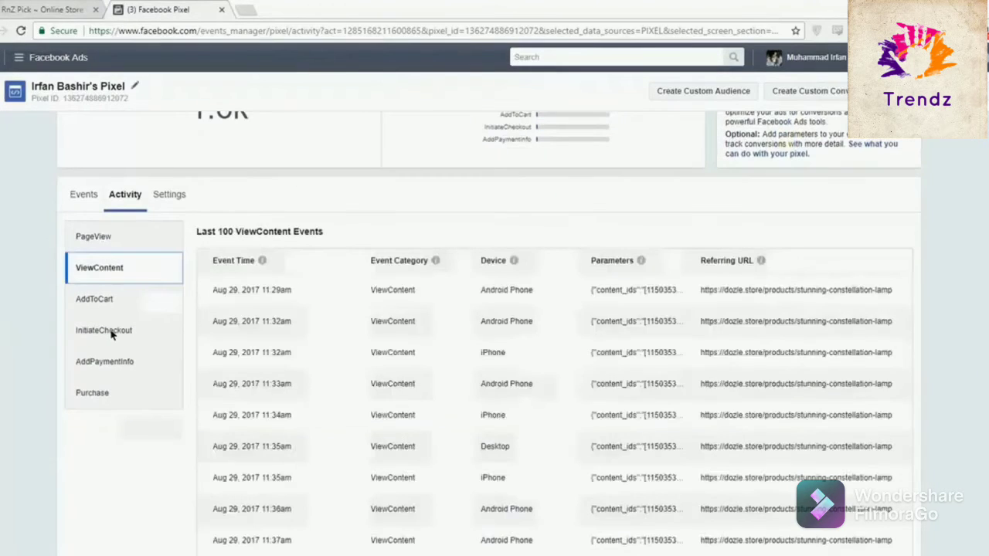
left_click(123, 301)
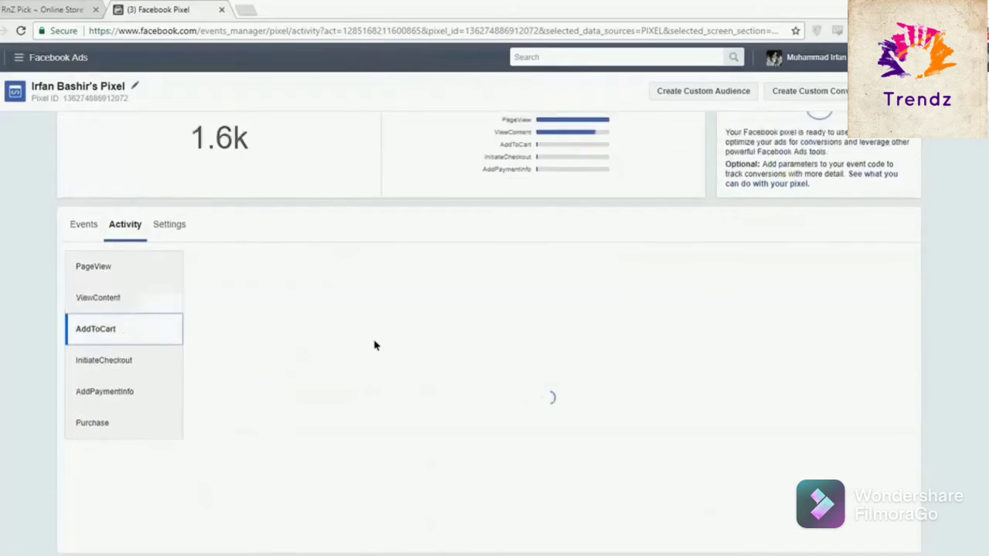
scroll(476, 325, "down", 2)
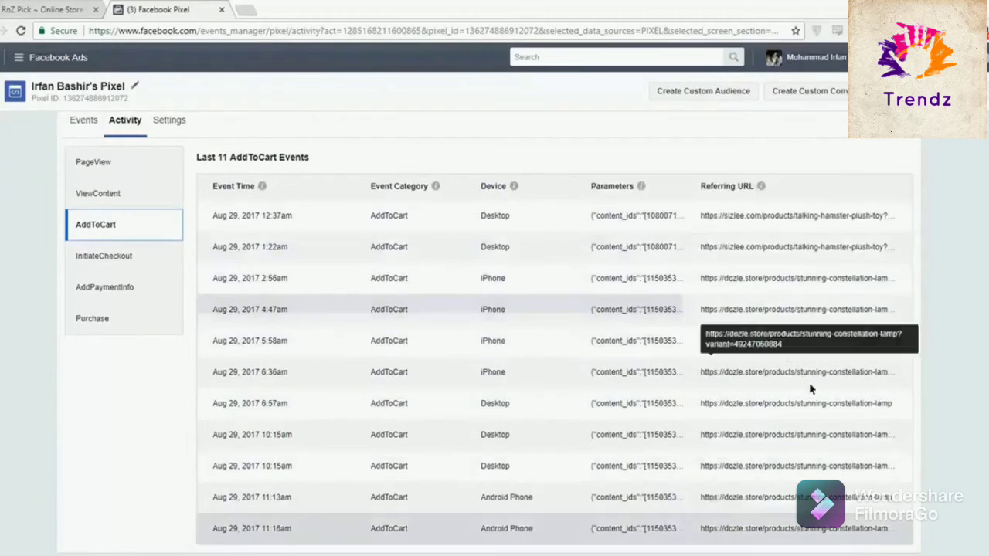
Review the activity lists of the InitiateCheckout, AddPaymentInfo and Purchase events, including their devices and referring URLs
left_click(85, 262)
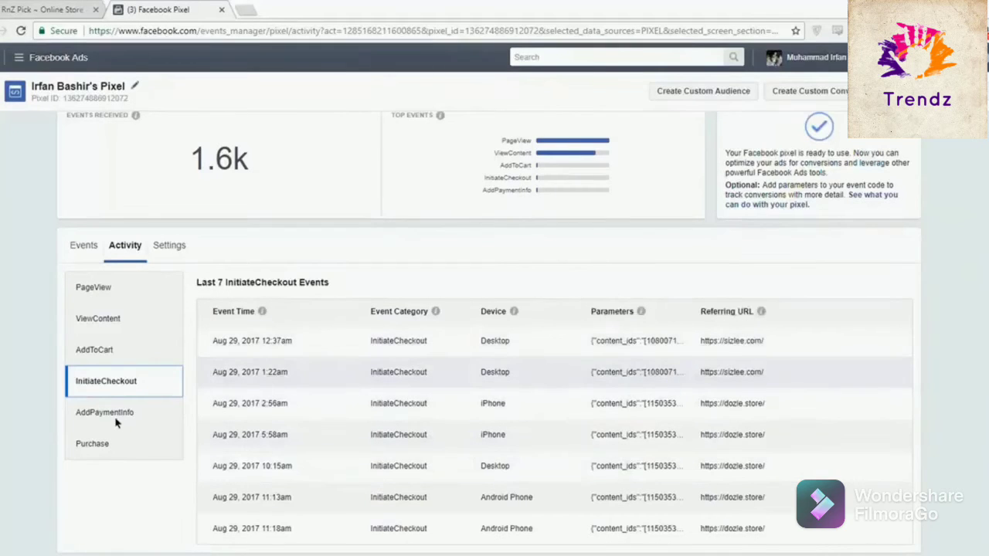
left_click(128, 413)
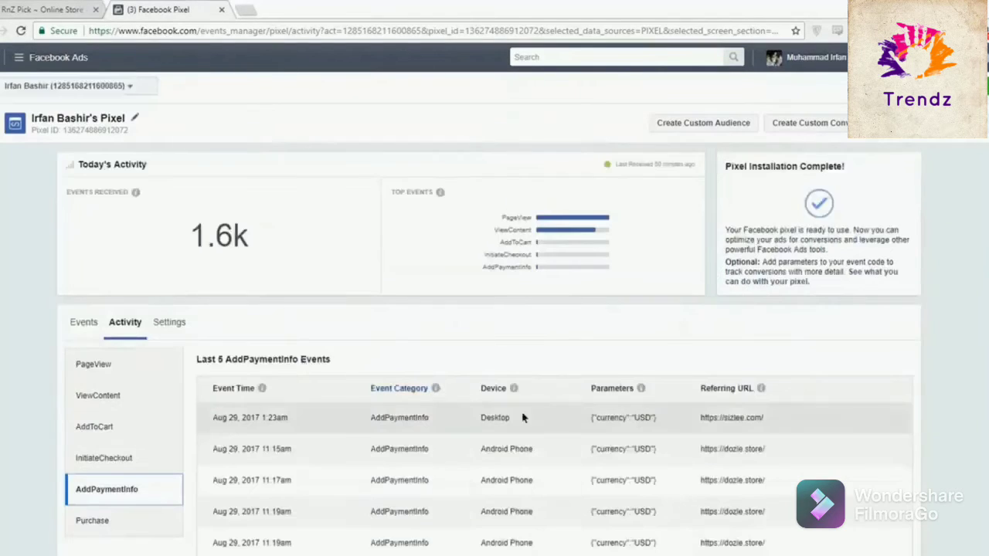
scroll(532, 424, "down", 1)
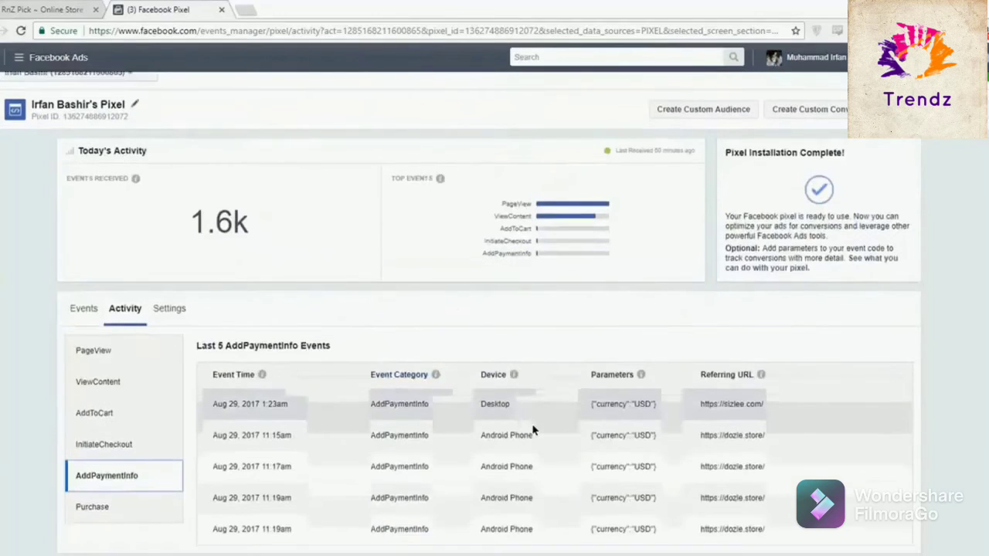
left_click(99, 508)
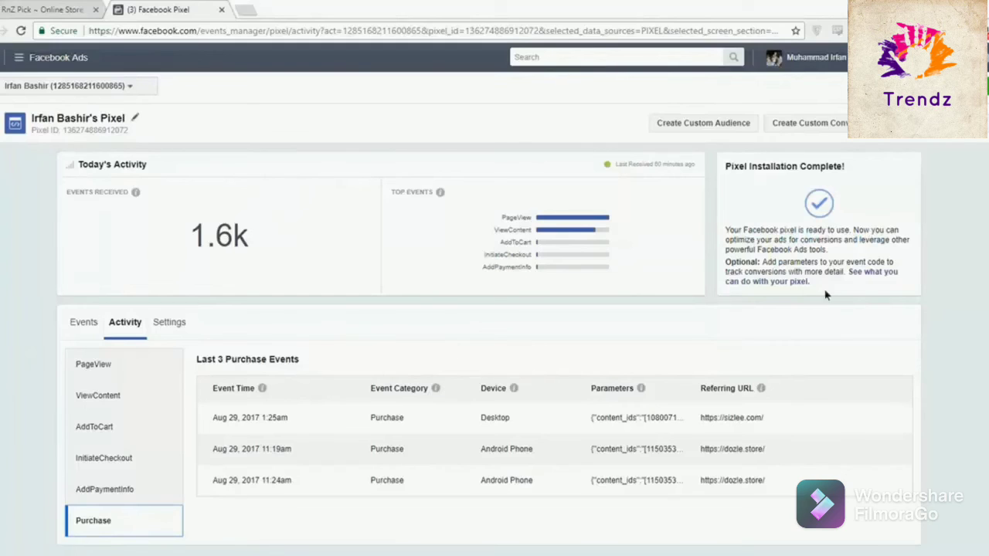
left_click(17, 59)
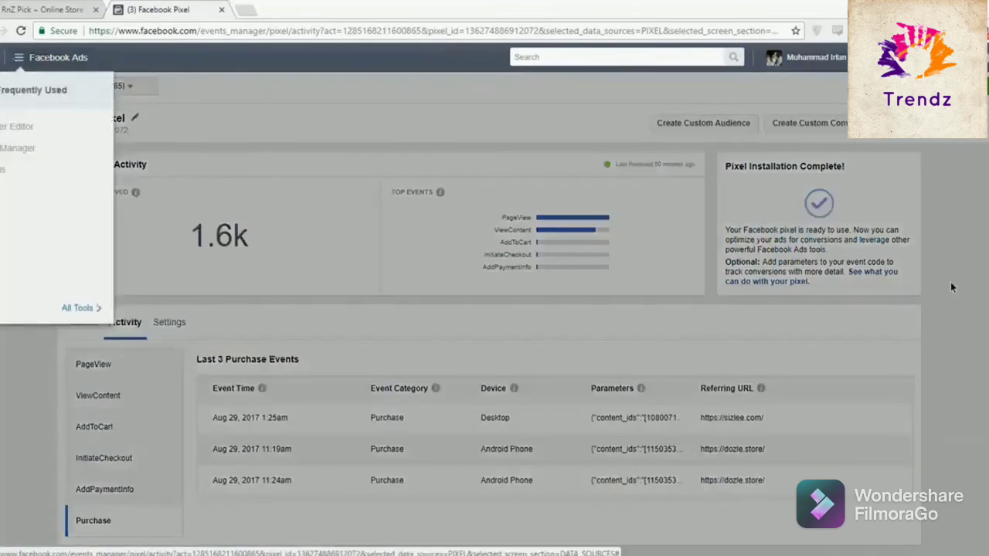
left_click(936, 277)
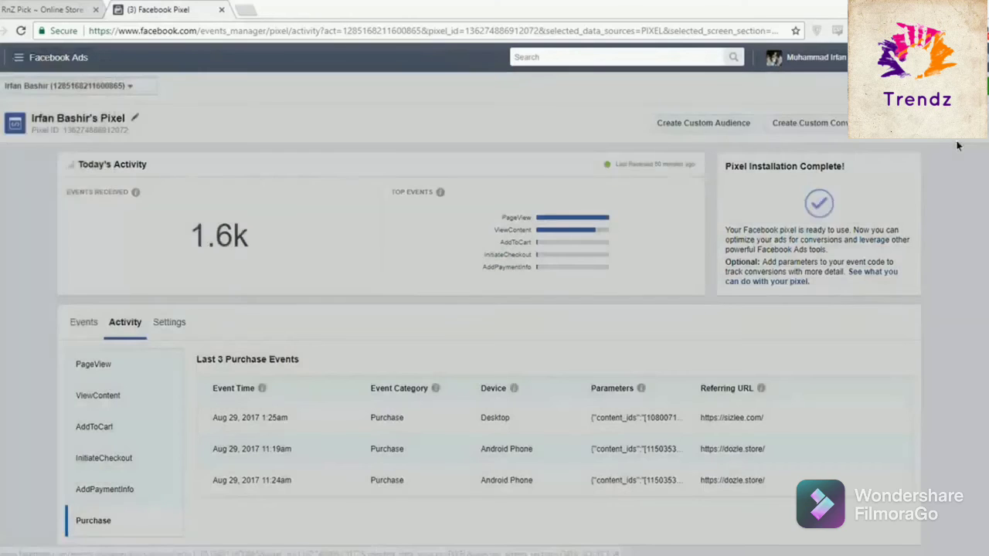